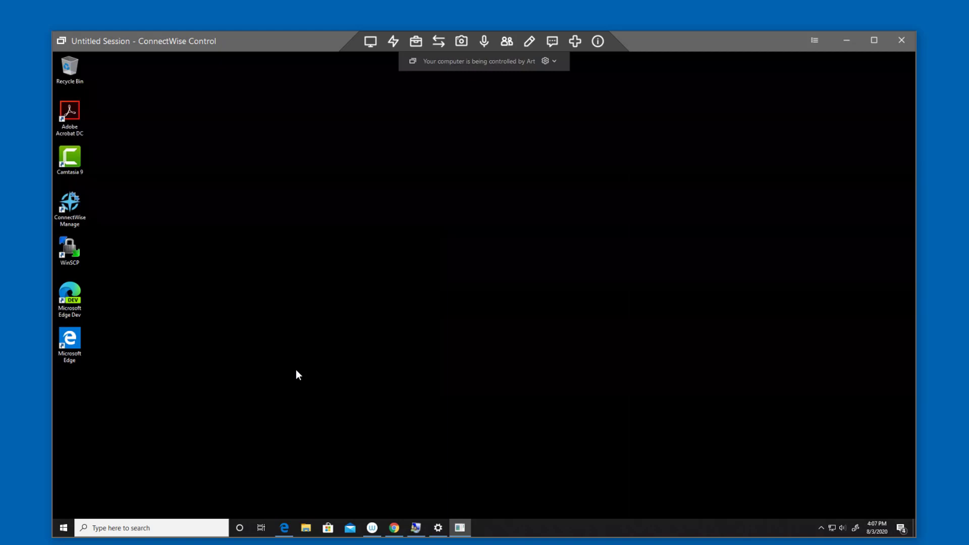
Step: Run Notepad as administrator on the remote computer and approve the UAC prompt with admin credentials
key("super")
type("notepad")
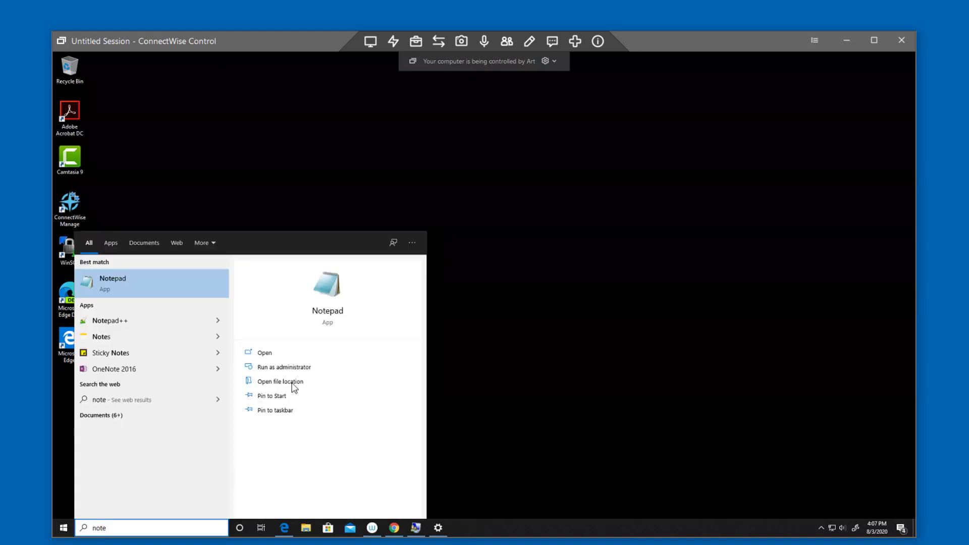
key("ctrl+shift+Return")
type(".\\ua")
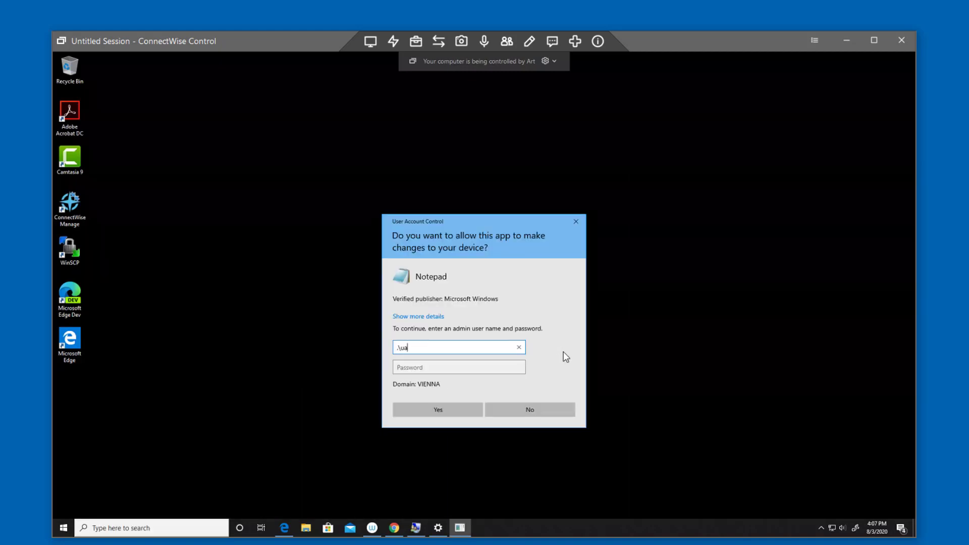
type("cadmin")
key("Tab")
type("********************")
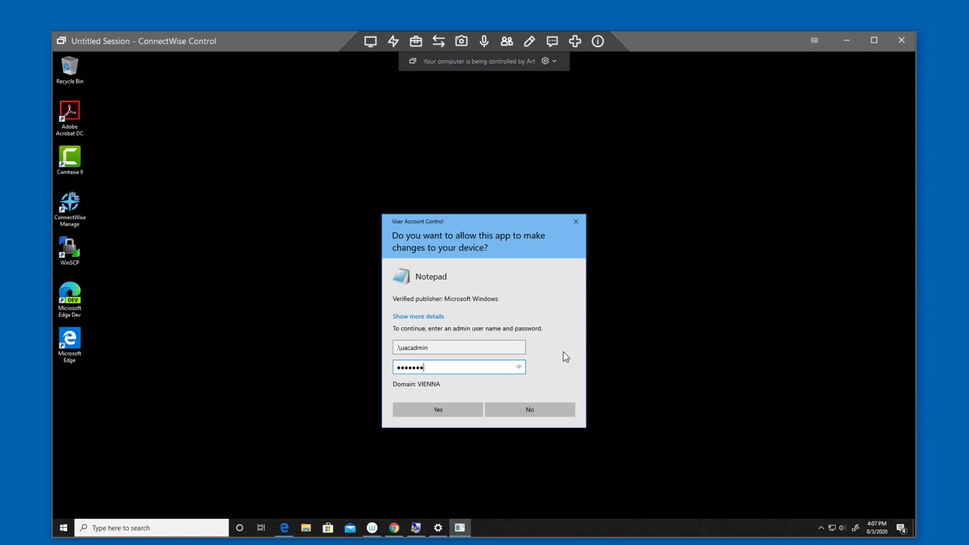
left_click(454, 413)
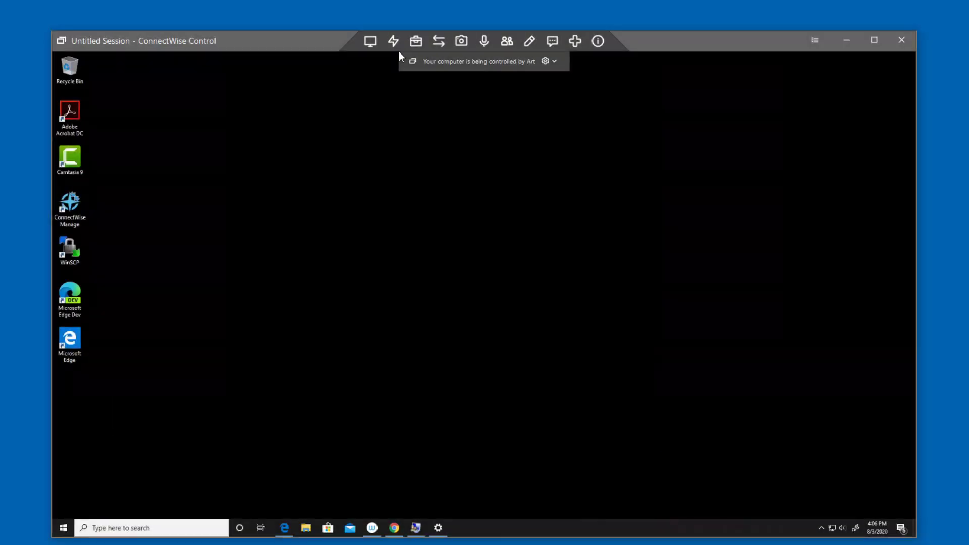
Step: Send Ctrl-Alt-Del from the Essentials toolbar and submit admin credentials in the Run Service dialog
left_click(395, 45)
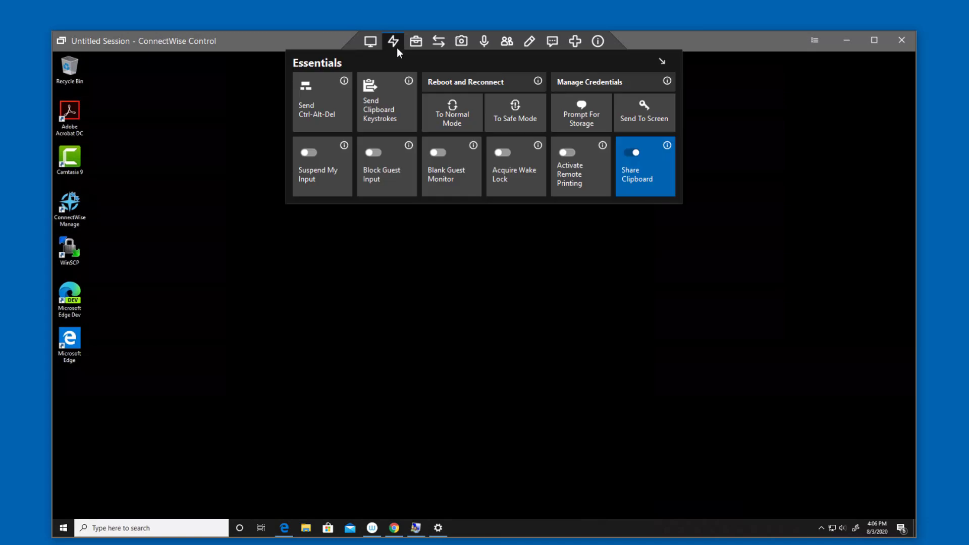
left_click(340, 108)
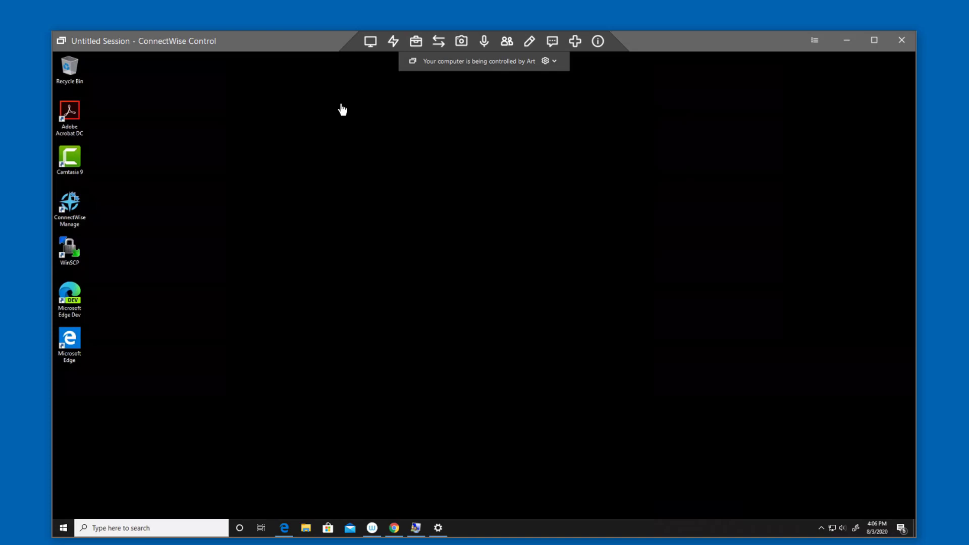
type("uacadmin")
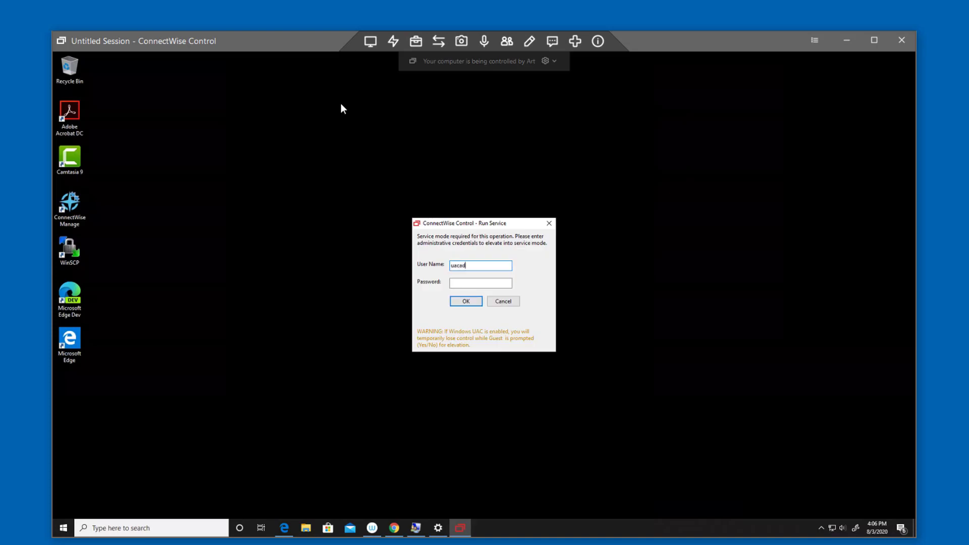
key("Tab")
type("*******************")
left_click(458, 302)
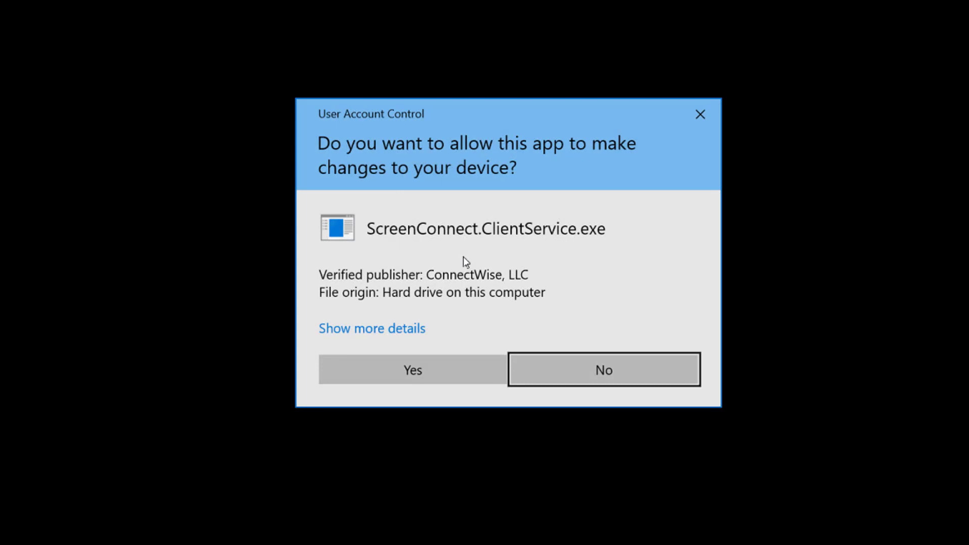
Step: Approve the User Account Control prompt for ScreenConnect.ClientService.exe
left_click(483, 381)
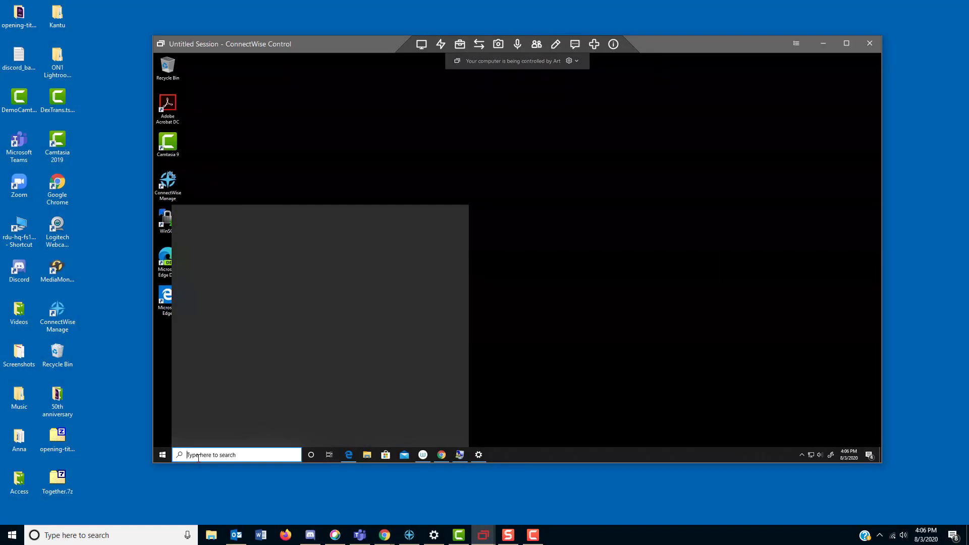
type("notepad")
Step: Run Notepad as administrator from the remote Start search, approving with admin credentials
left_click(357, 328)
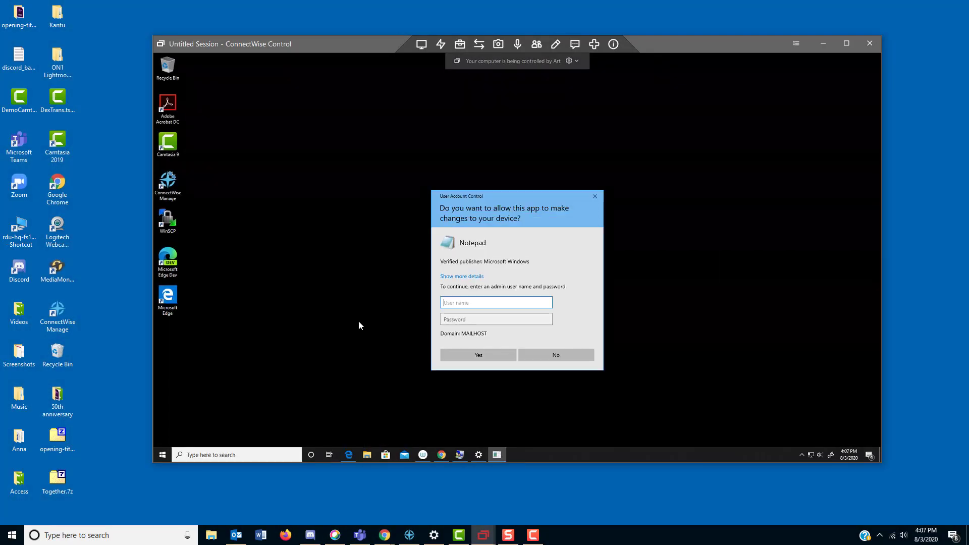
type(".겭min")
key("Tab")
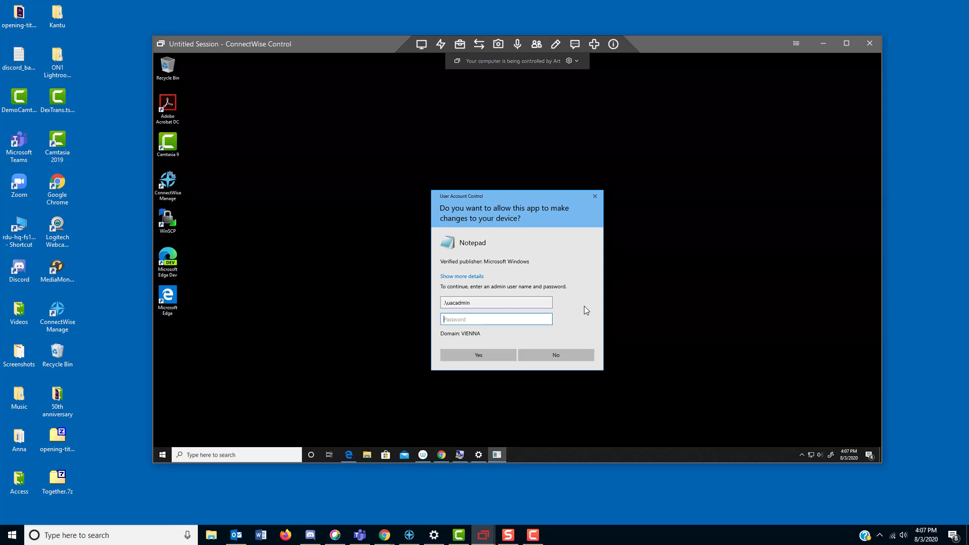
type("*****************")
left_click(492, 358)
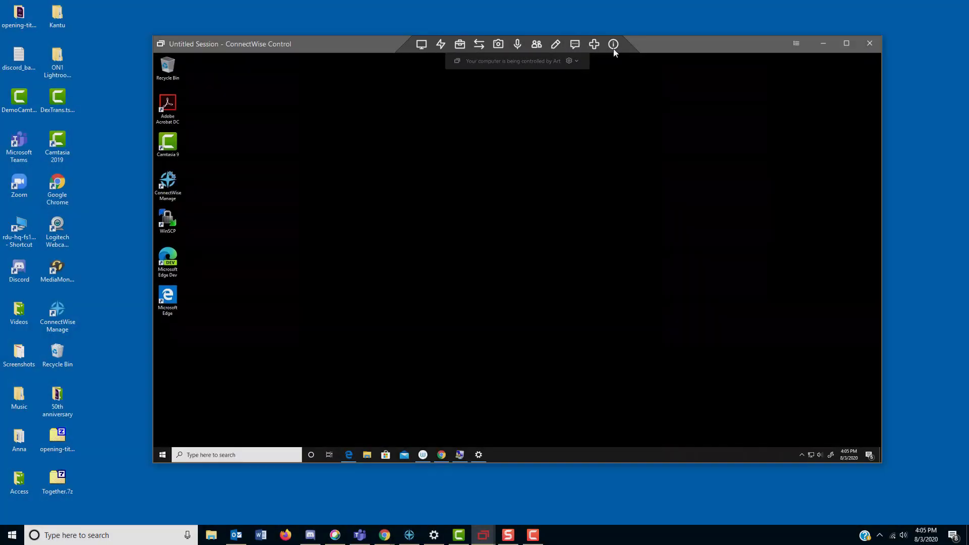
Step: Check the session status, then choose Elevate Now to open the Run Service credentials dialog
left_click(614, 44)
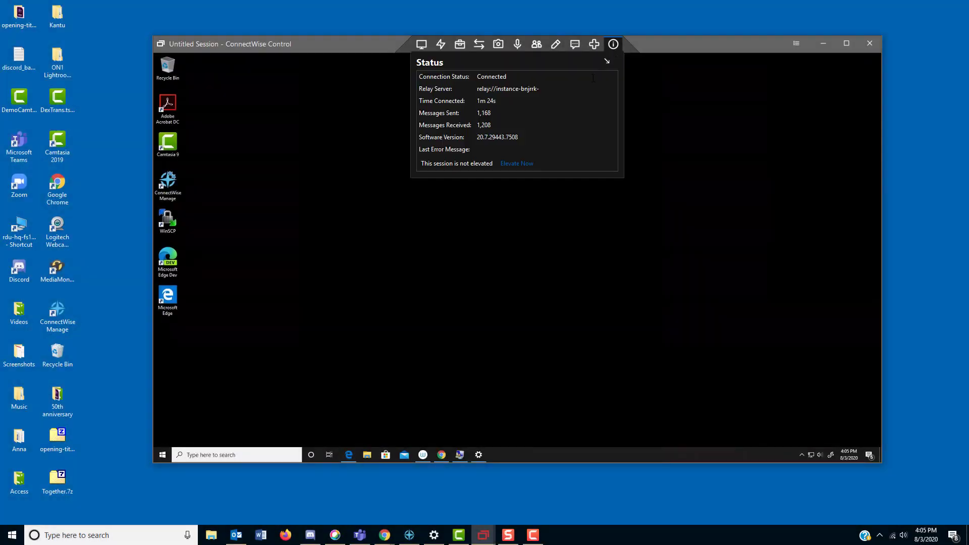
left_click(530, 164)
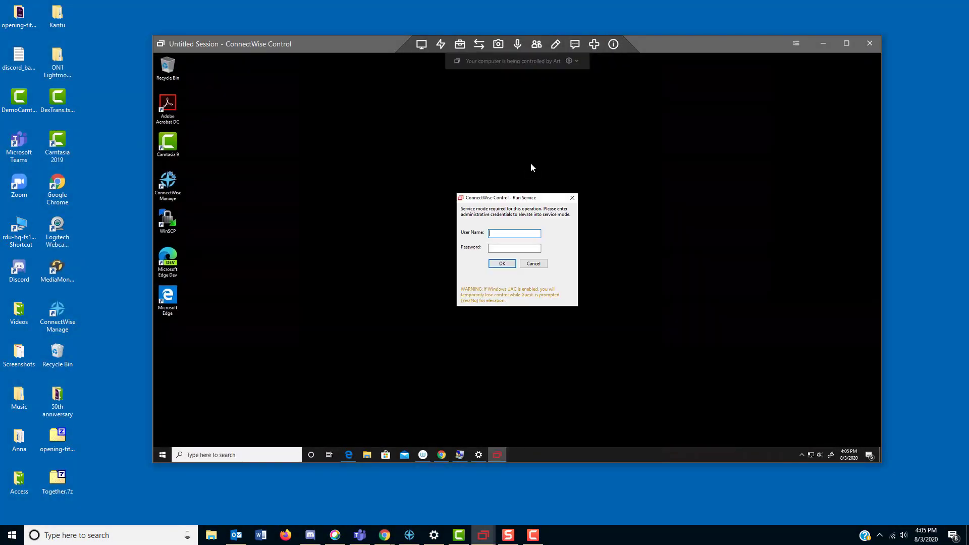